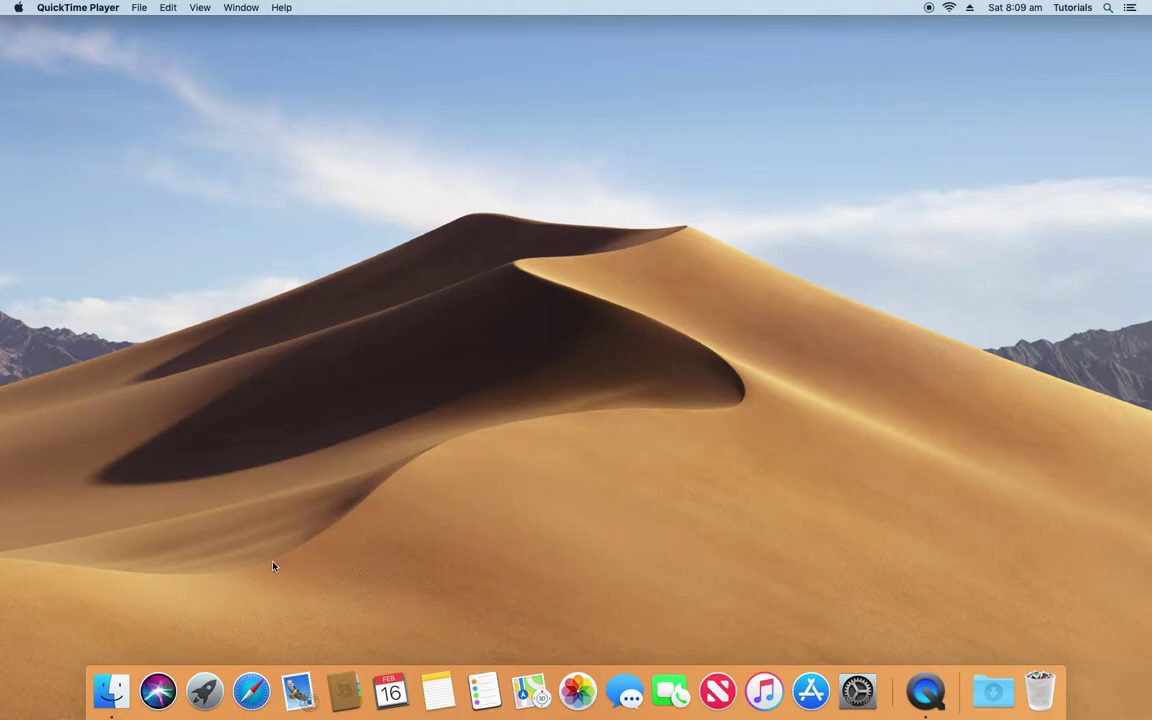
Launch Safari and run a Google search for 'firefox' from the Google favourite.
left_click(253, 697)
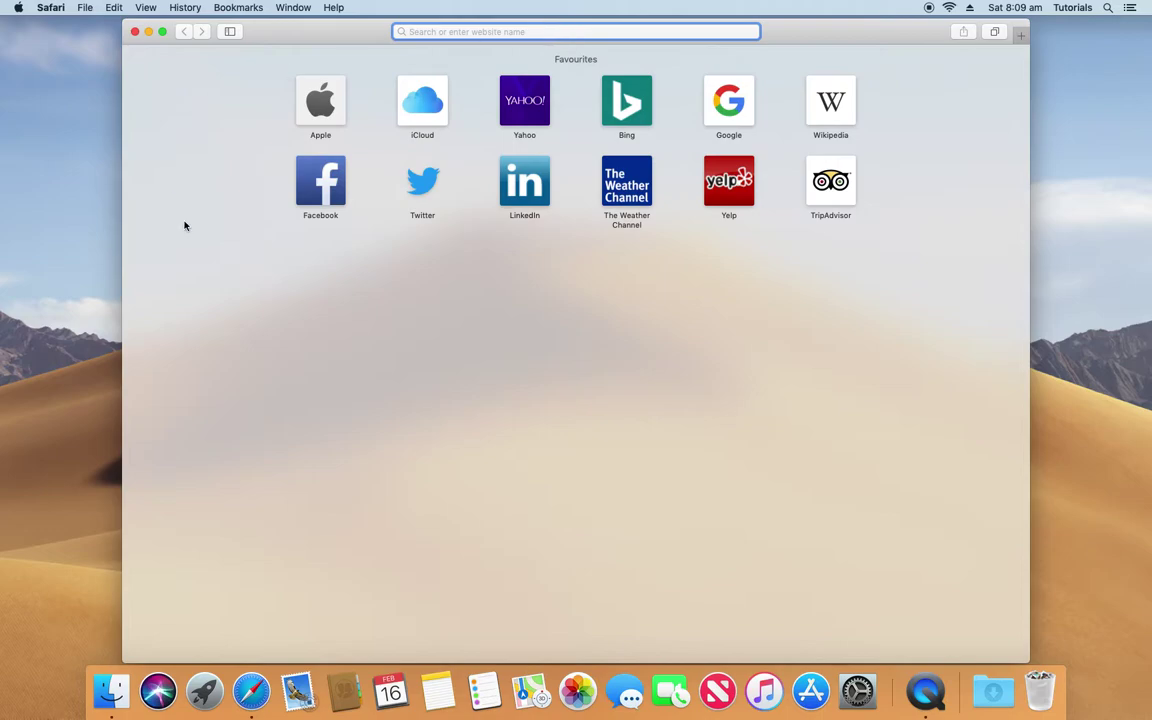
left_click(729, 104)
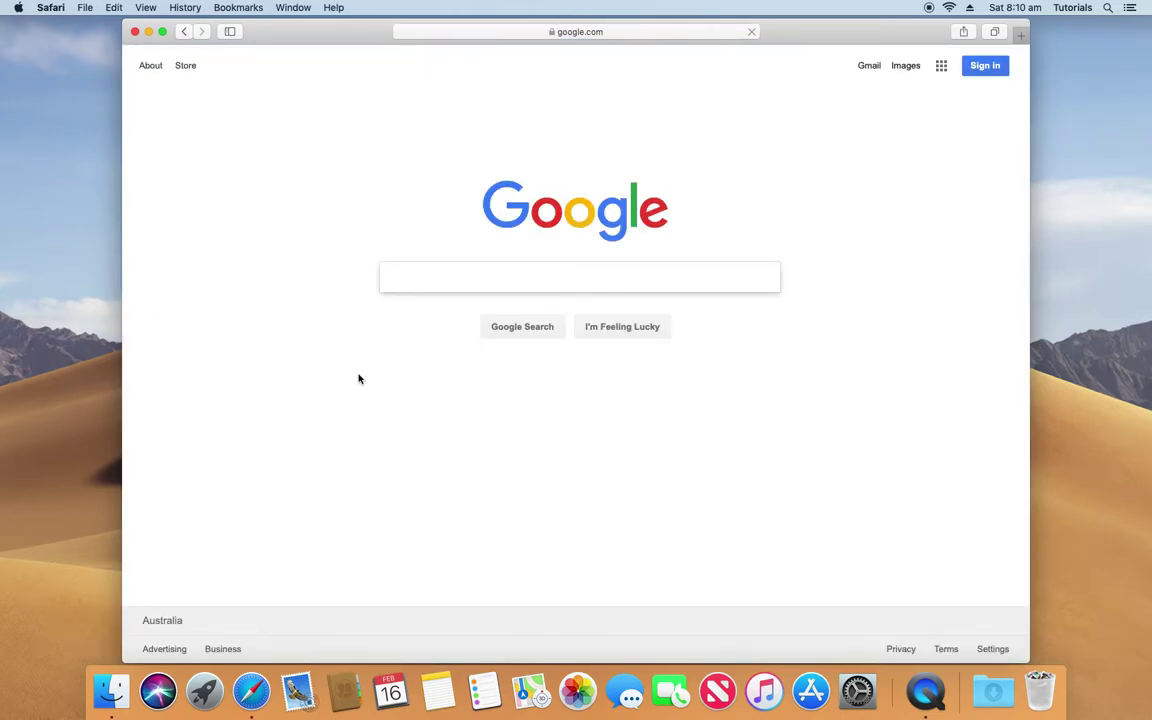
type("firefox")
key("Return")
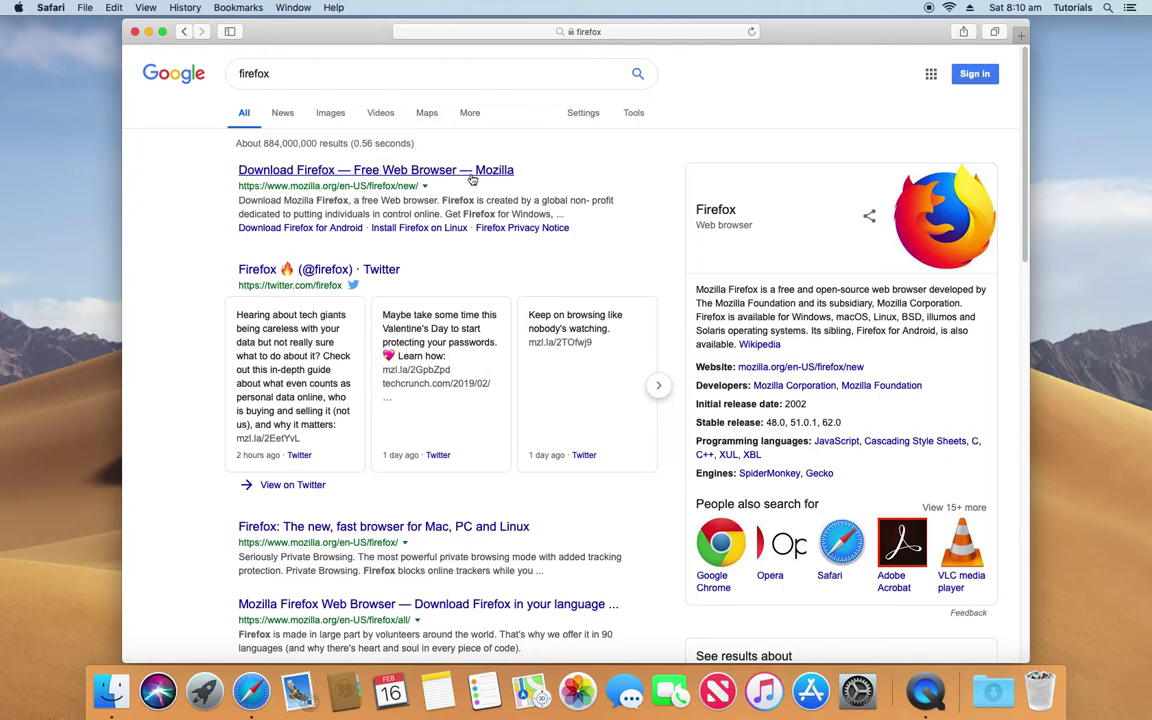
Download the Firefox installer from Mozilla's download page, then close Safari.
left_click(293, 172)
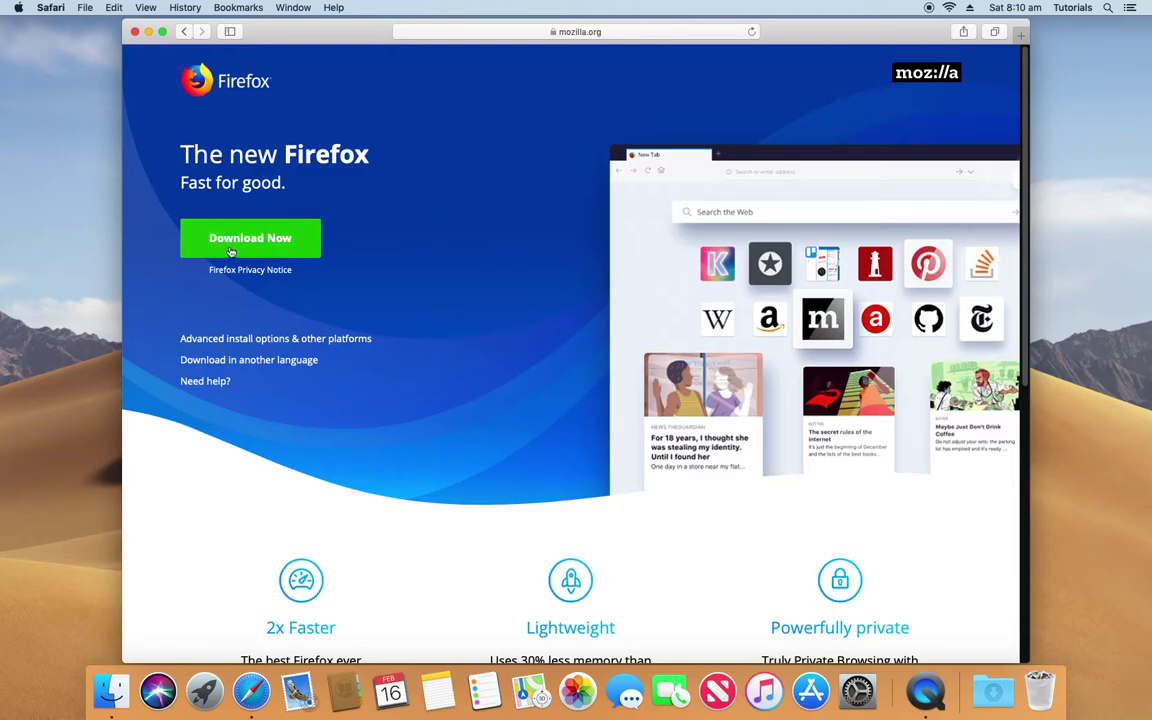
left_click(250, 240)
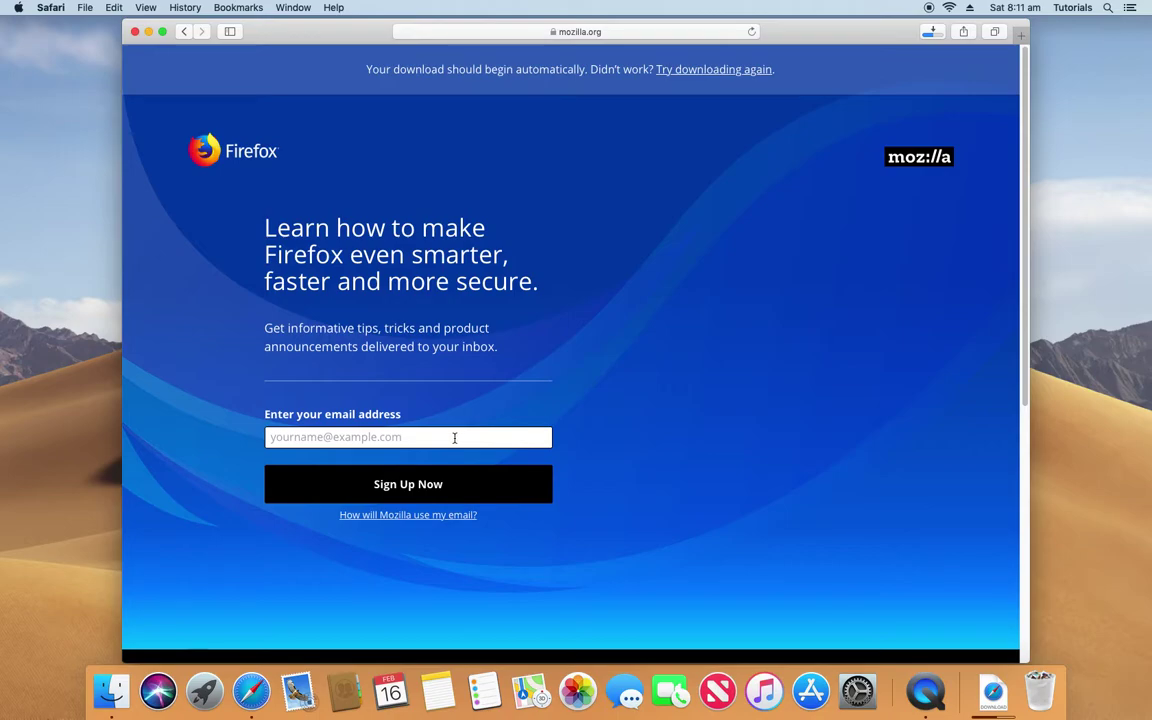
left_click(136, 32)
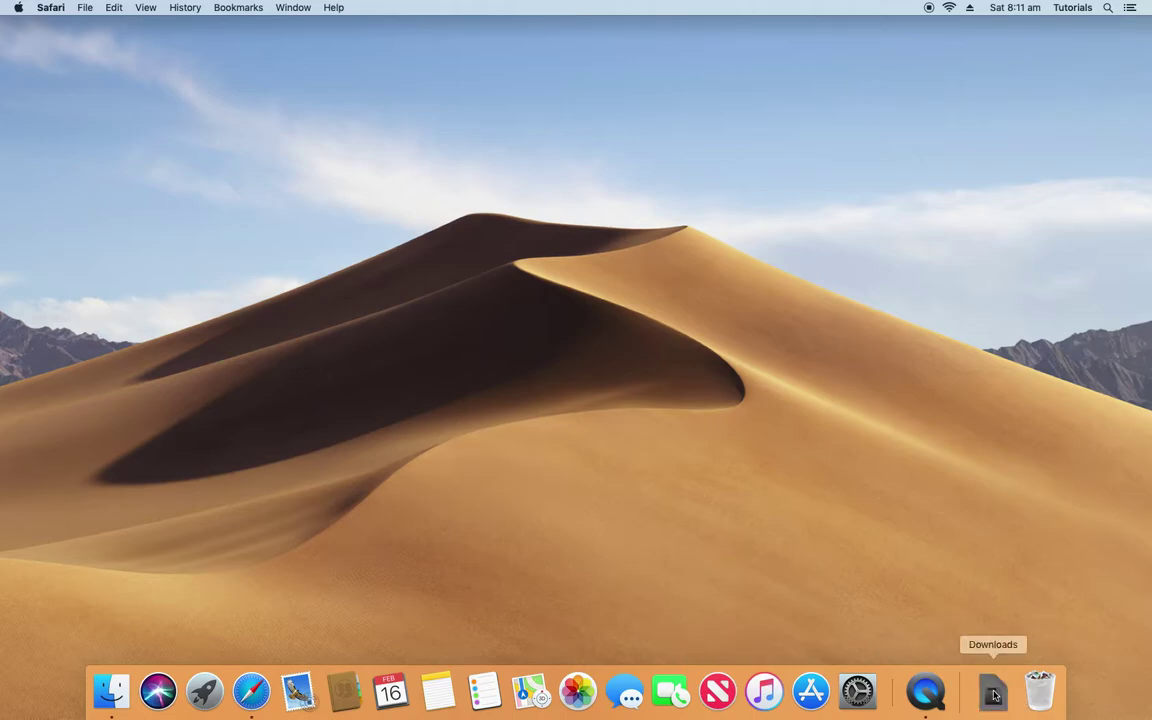
Mount Firefox 65.0.1.dmg from Downloads and drag Firefox into the Applications folder.
left_click(994, 692)
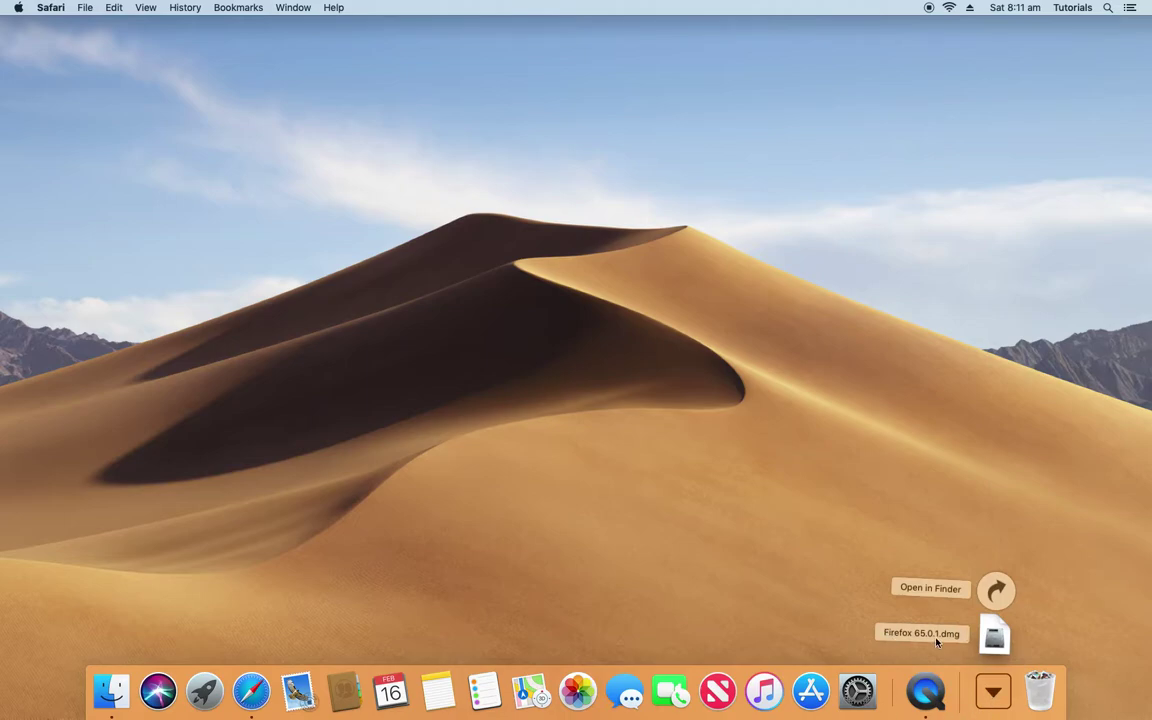
left_click(997, 640)
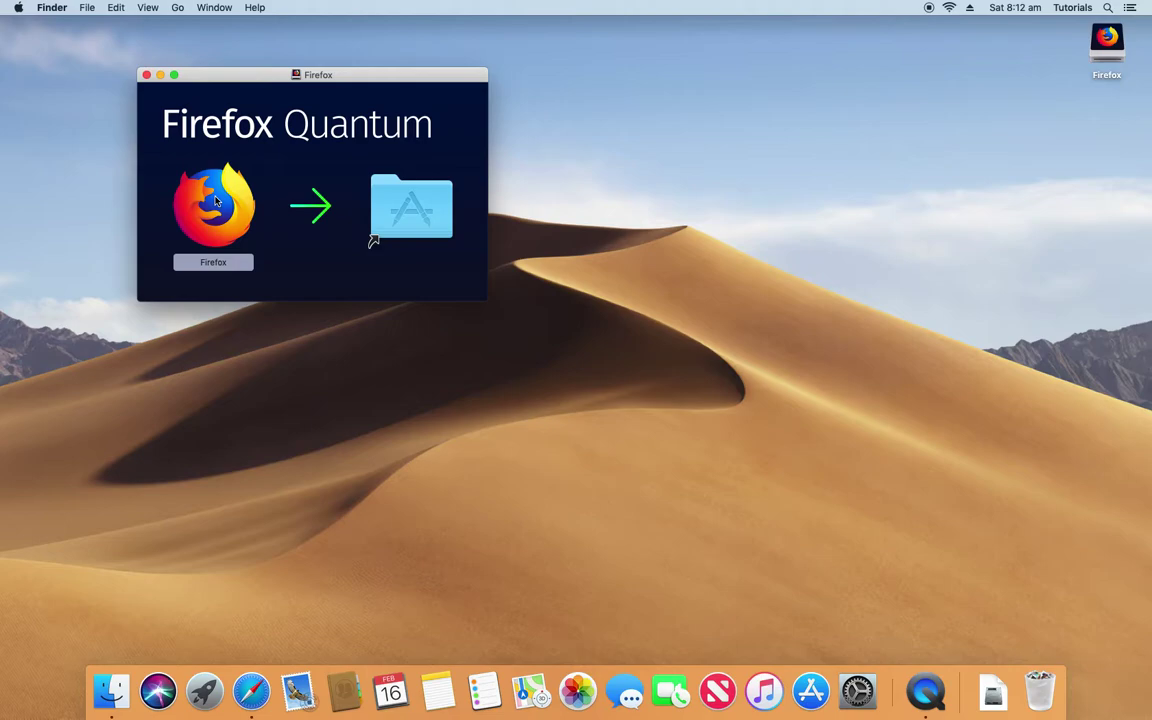
left_click_drag(216, 201, 228, 247)
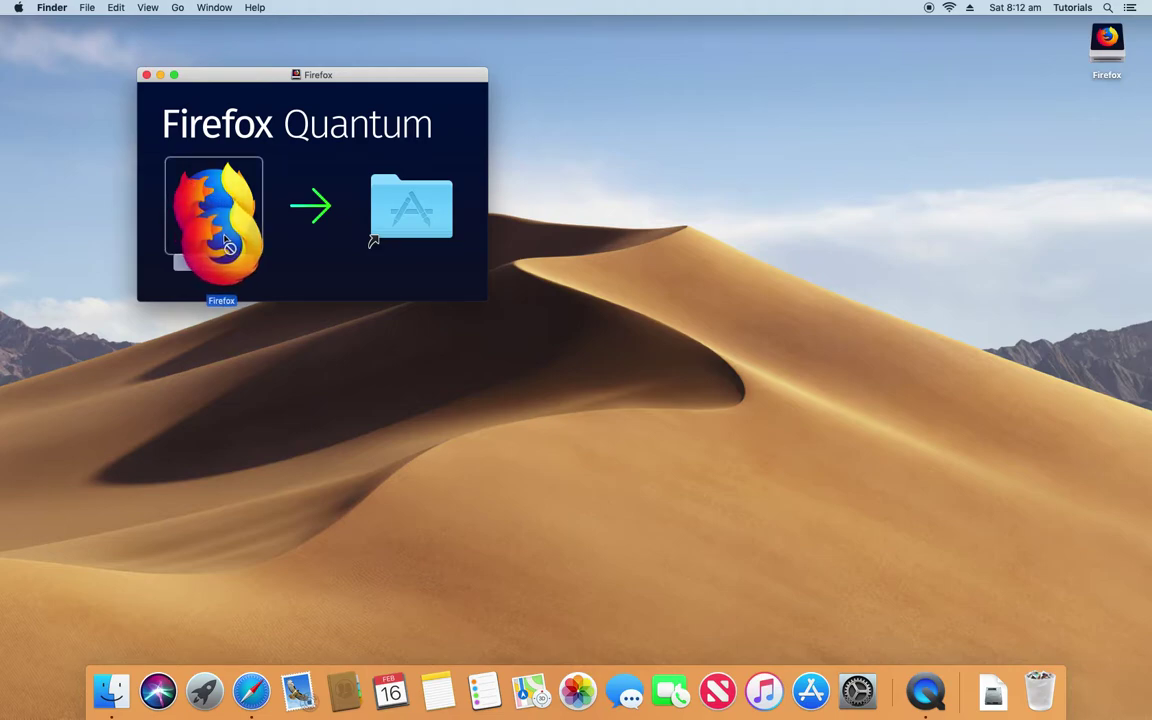
mouse_move(228, 247)
left_mouse_down()
mouse_move(302, 247)
mouse_move(420, 206)
mouse_move(410, 205)
left_mouse_up()
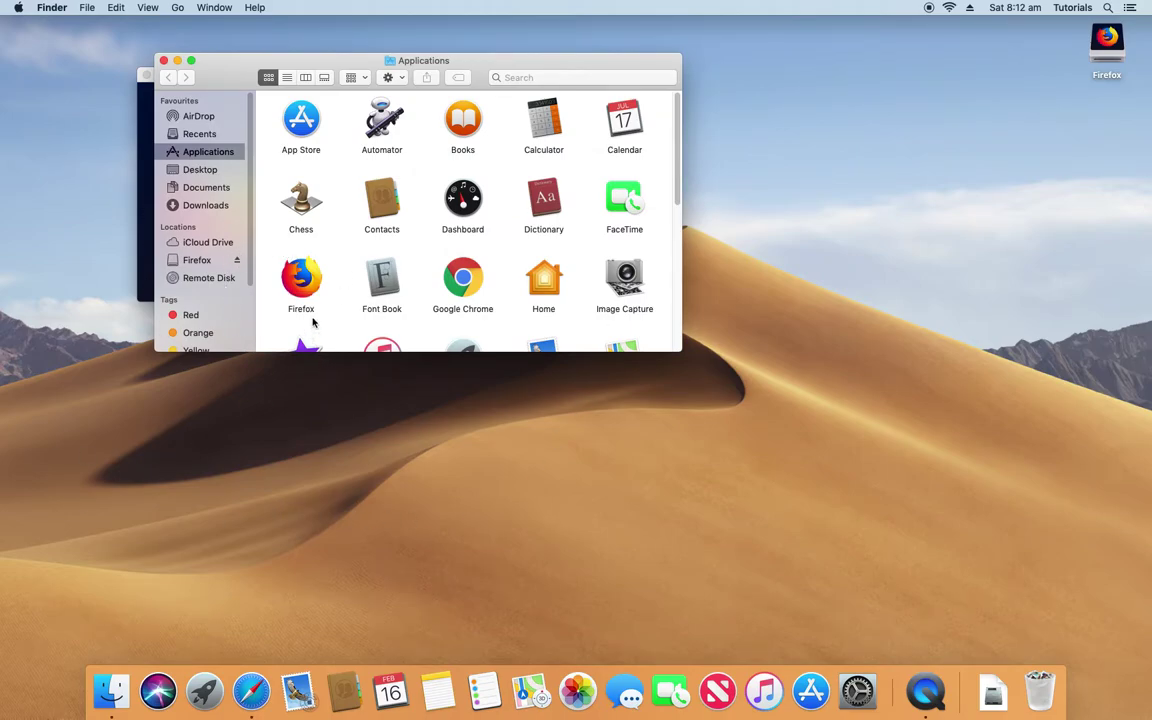
left_click(164, 62)
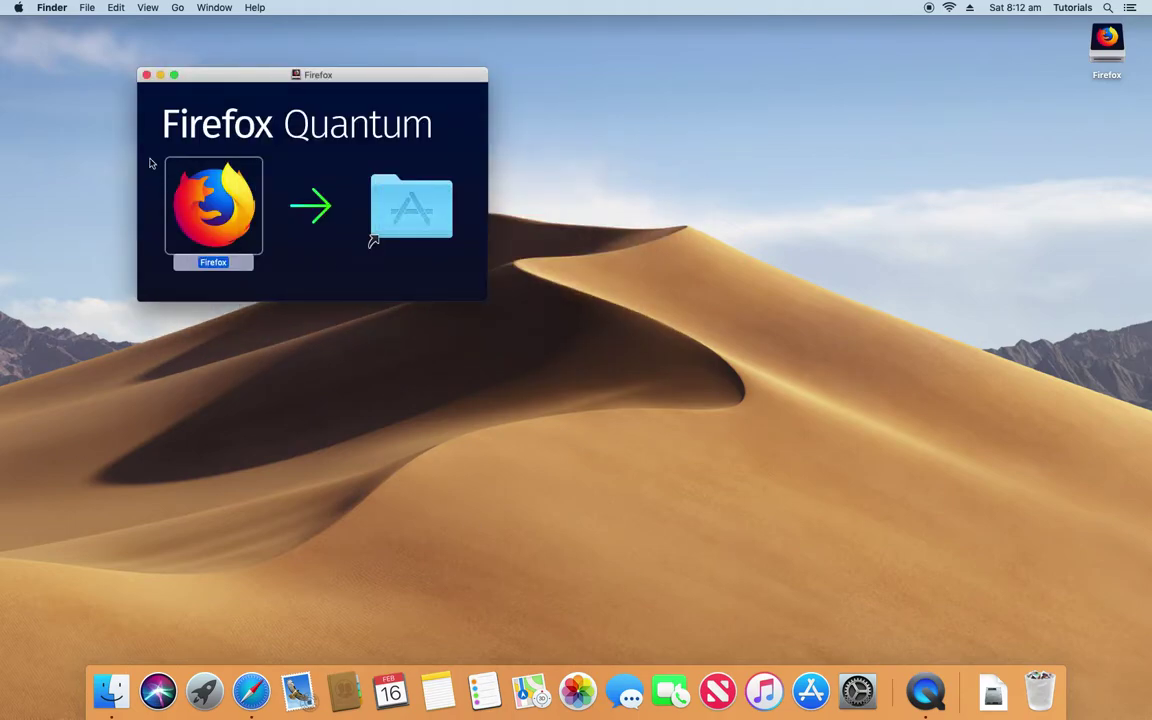
Close the installer window and eject the Firefox disk image.
left_click(146, 76)
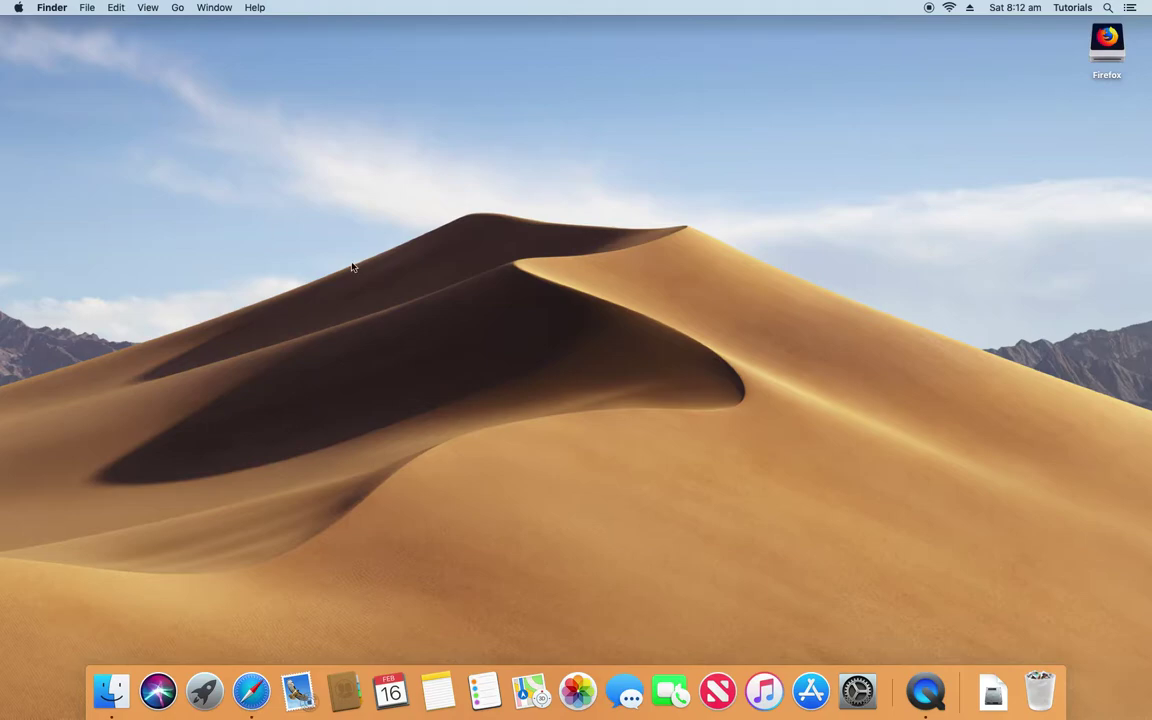
right_click(1109, 50)
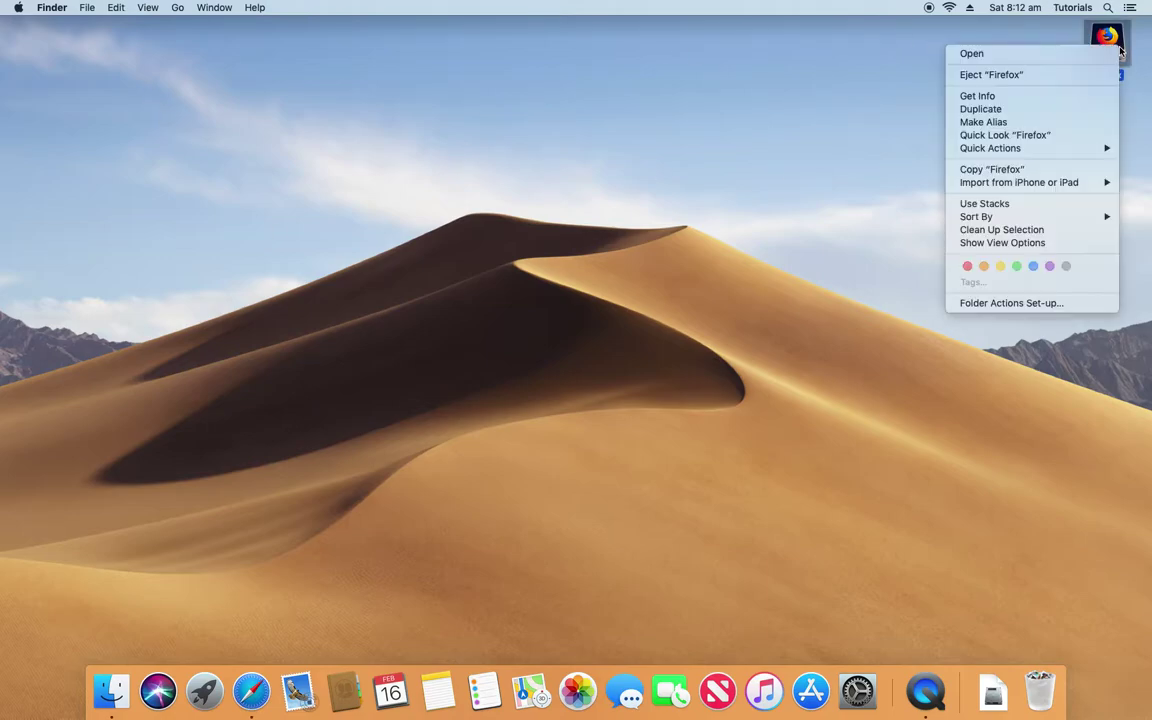
left_click(1049, 77)
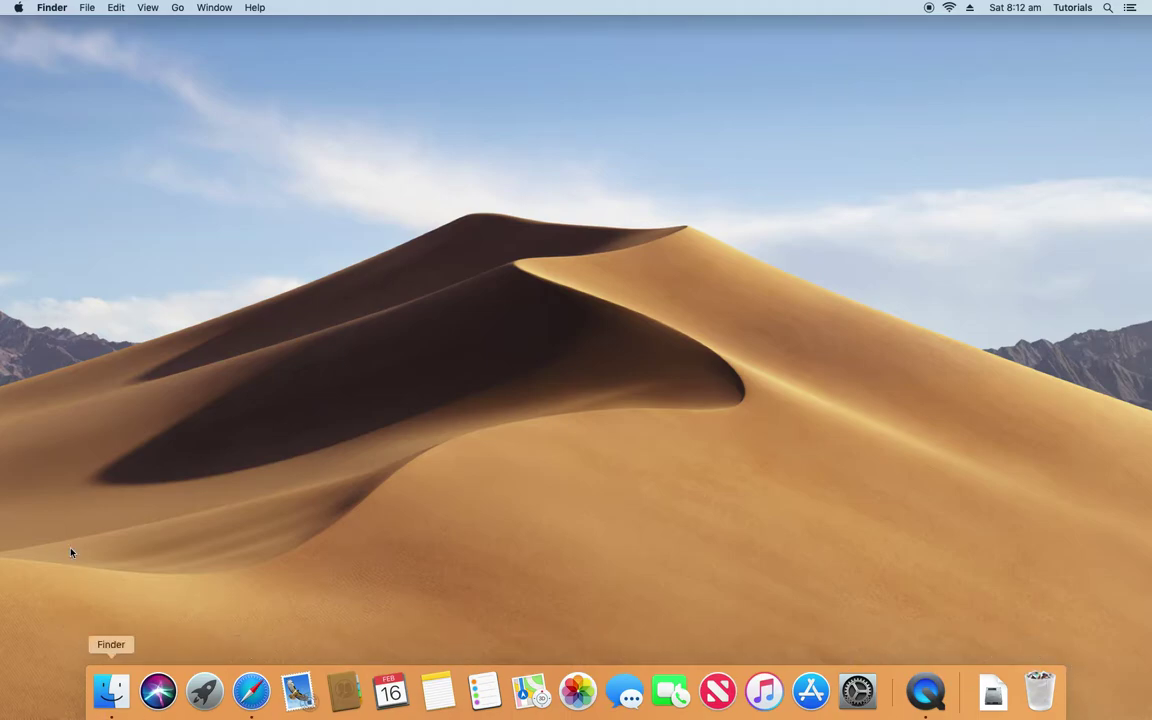
Confirm in a Finder window that Firefox appears in Applications.
left_click(102, 694)
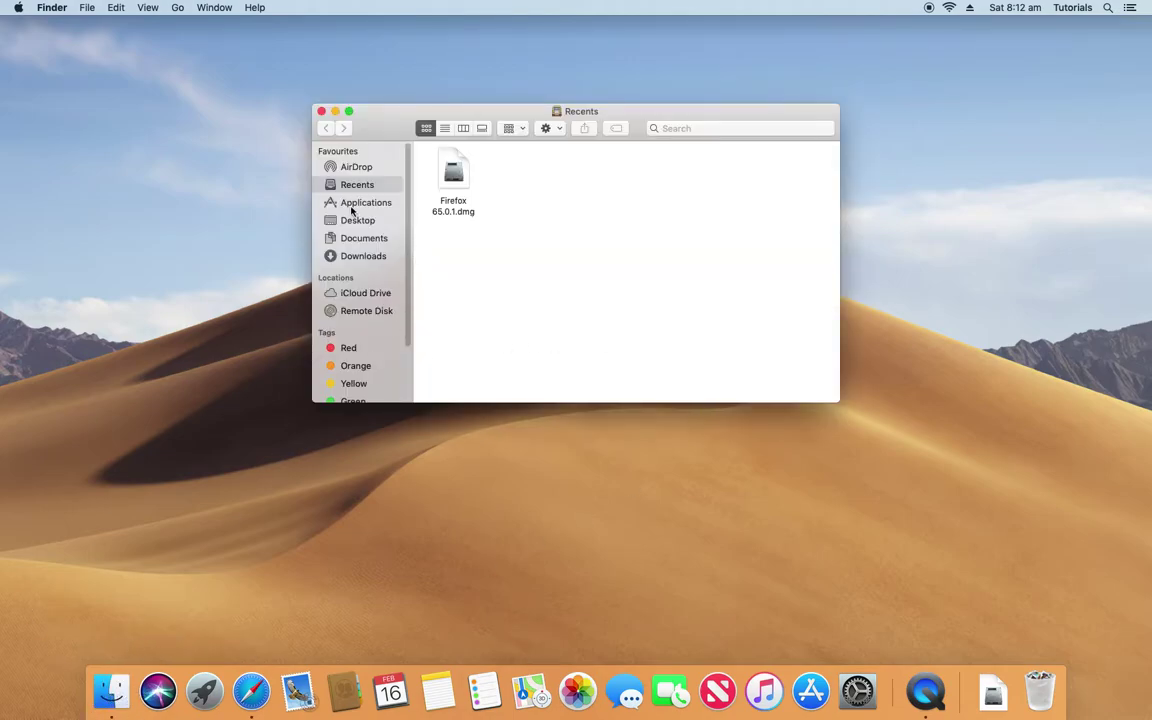
left_click(358, 204)
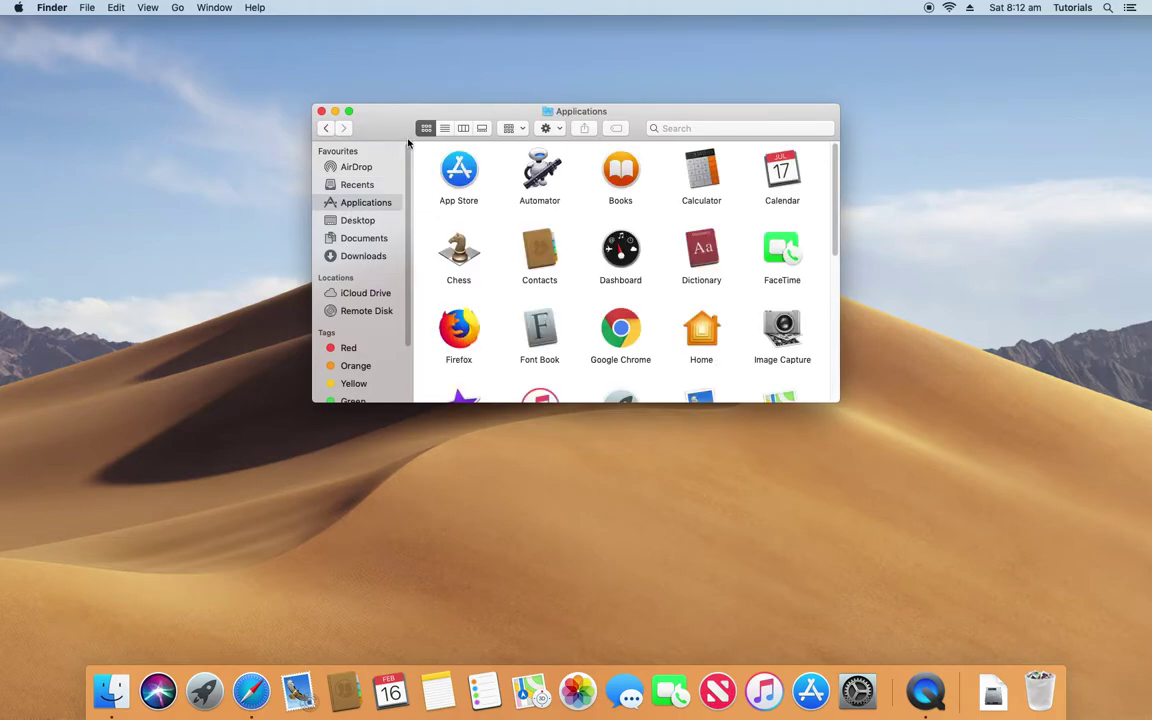
left_click(321, 112)
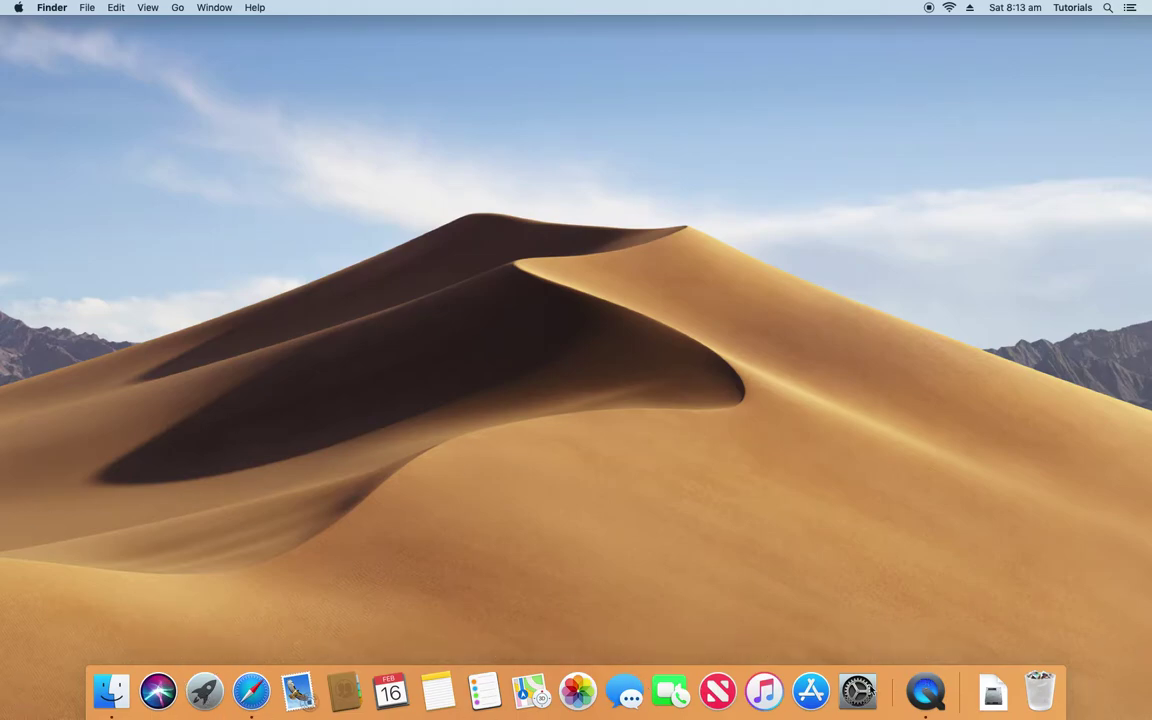
Drag Firefox from Launchpad into the Dock and launch it from there.
left_click(206, 691)
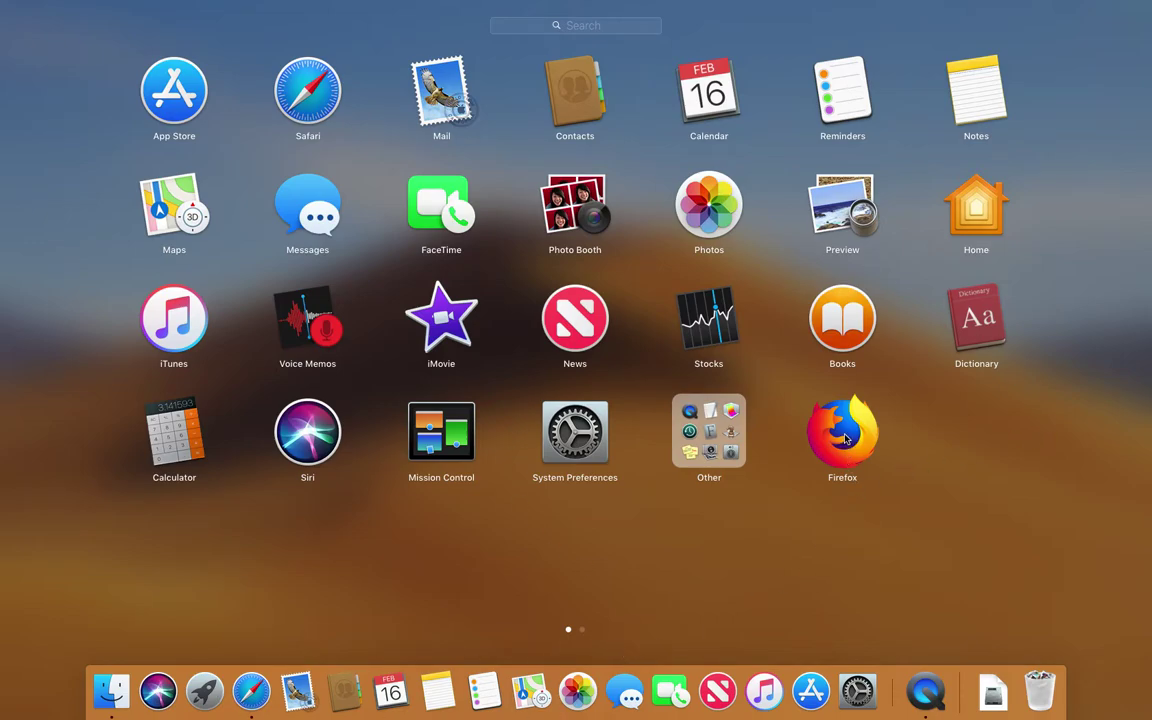
mouse_move(850, 447)
left_mouse_down()
mouse_move(801, 541)
mouse_move(295, 589)
mouse_move(288, 710)
left_mouse_up()
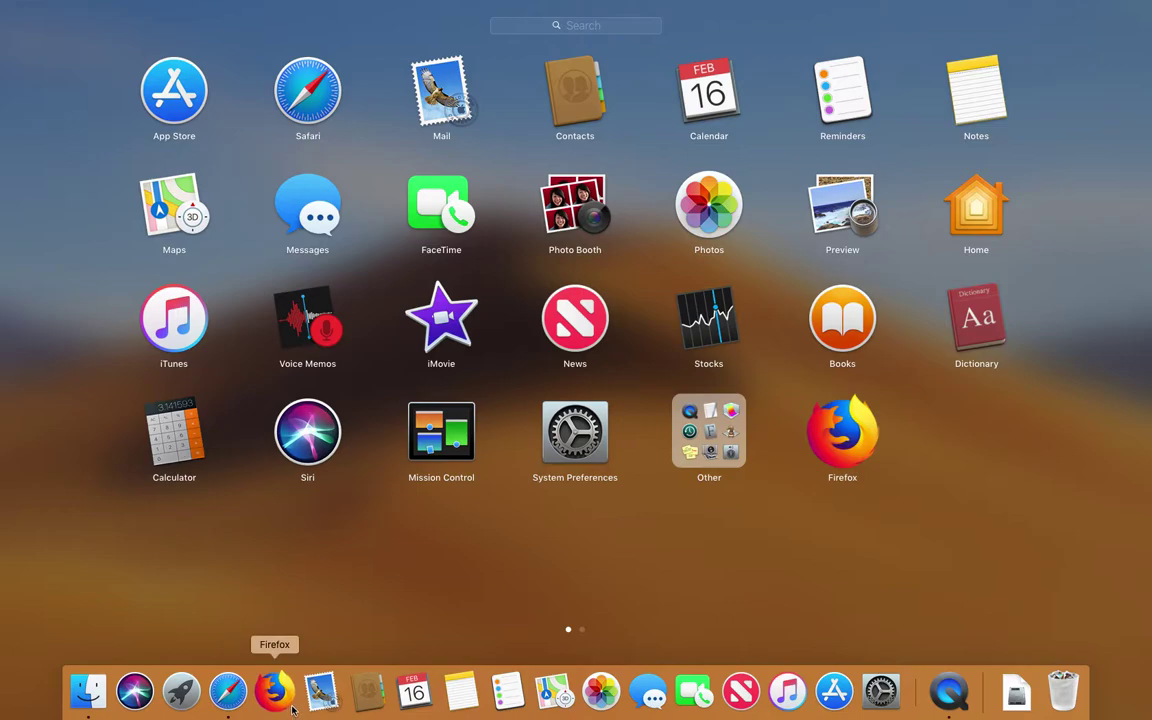
left_click(95, 598)
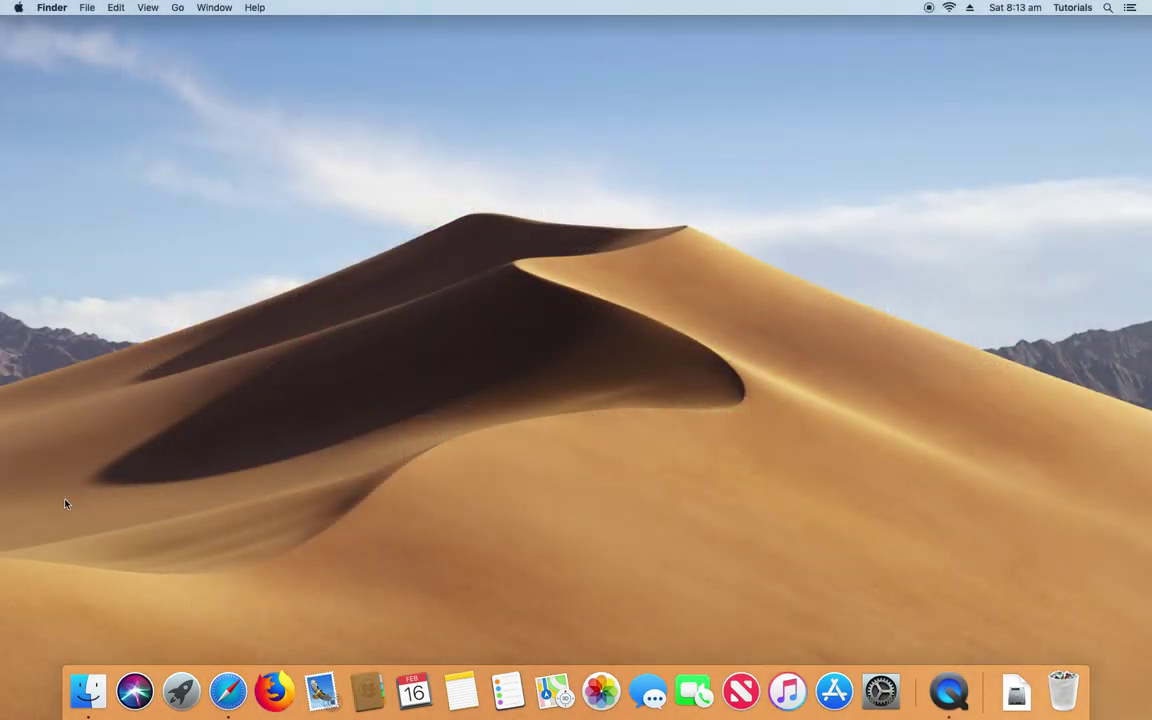
left_click(284, 697)
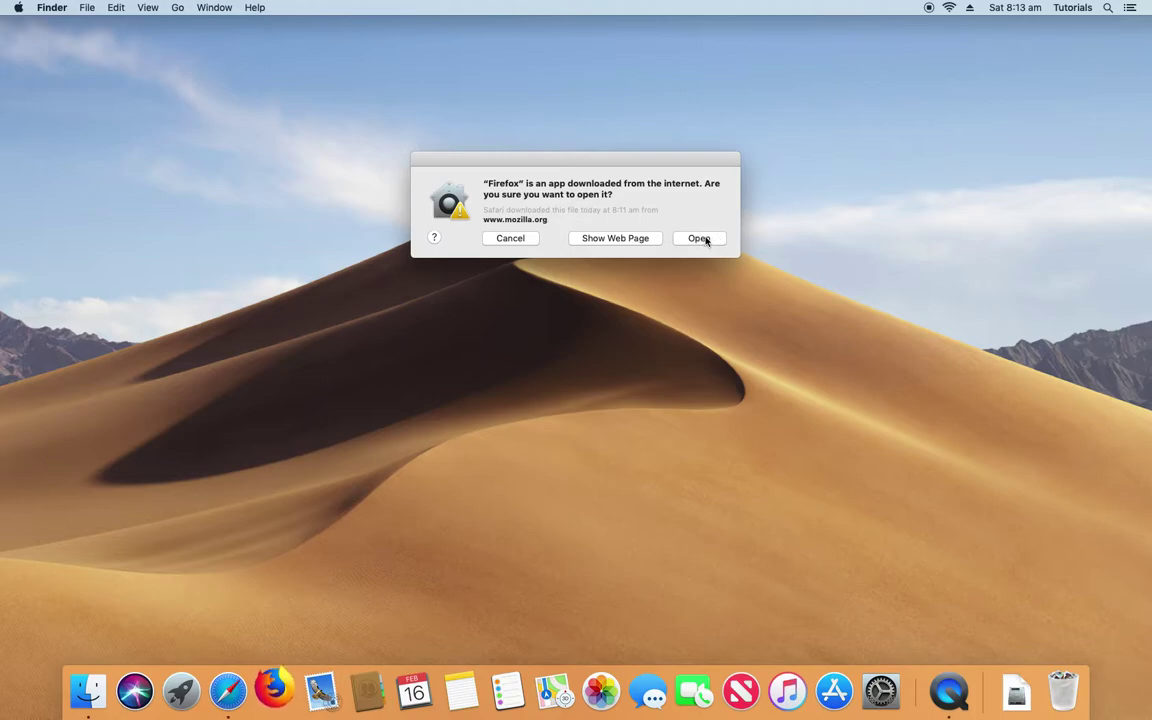
Approve opening the downloaded Firefox and browse its bookmark and history menu.
left_click(700, 240)
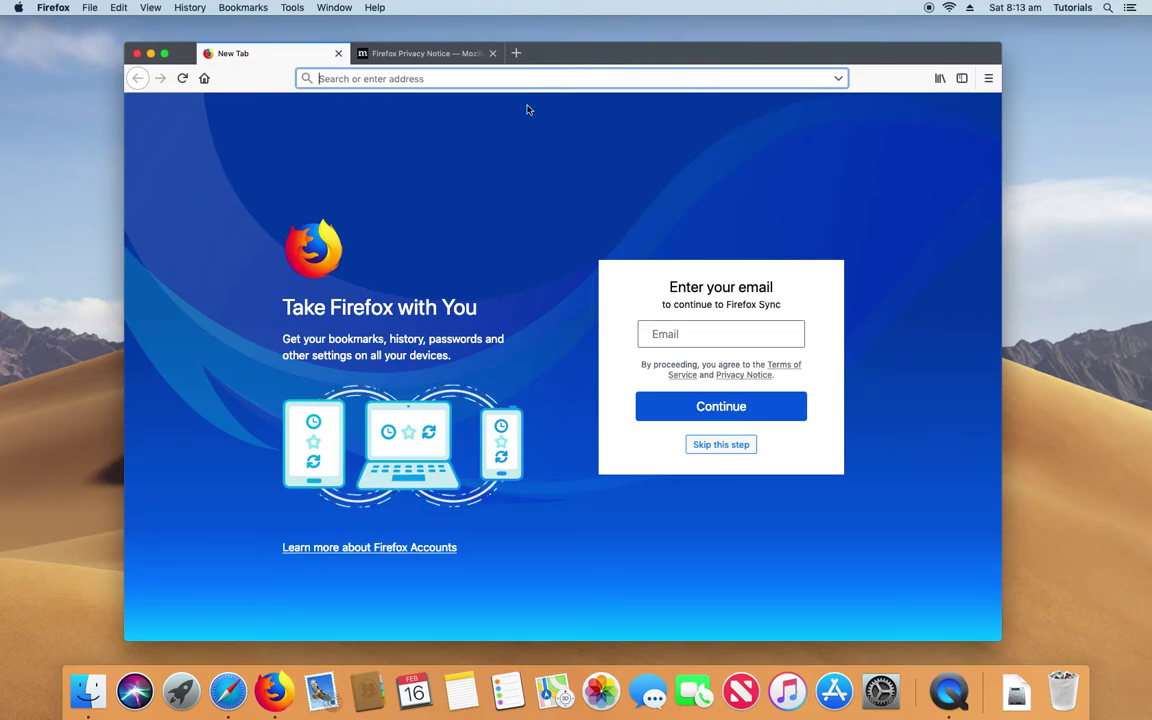
left_click(227, 8)
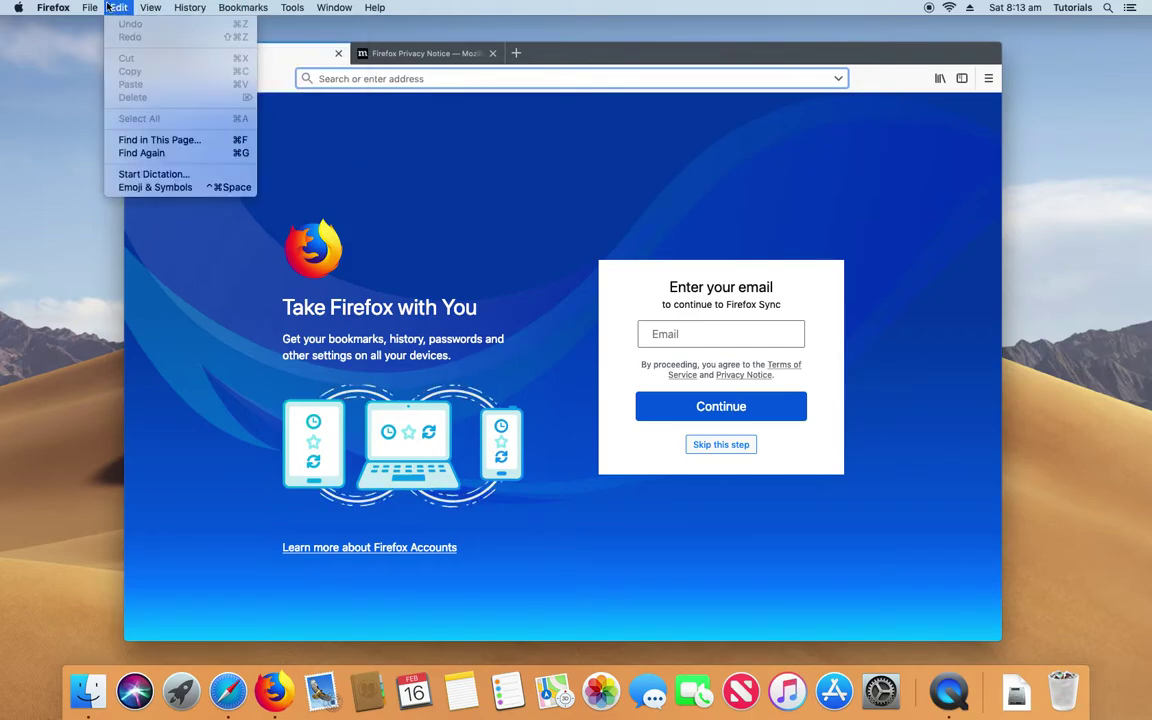
mouse_move(334, 7)
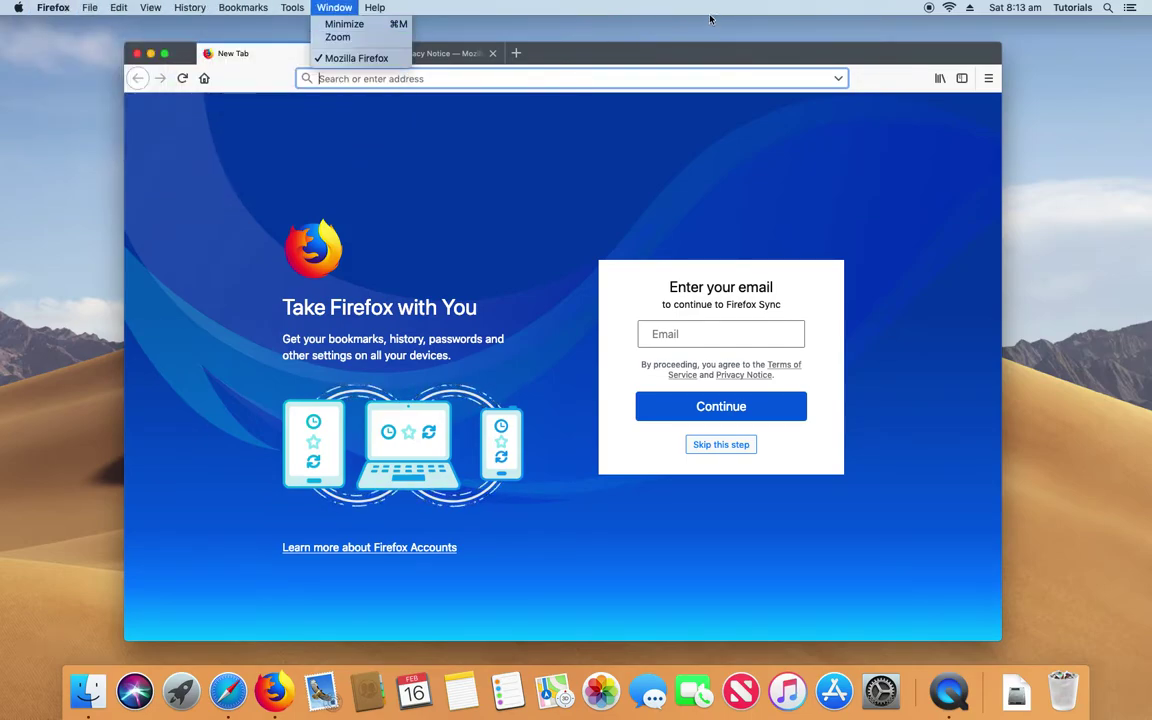
left_click(703, 123)
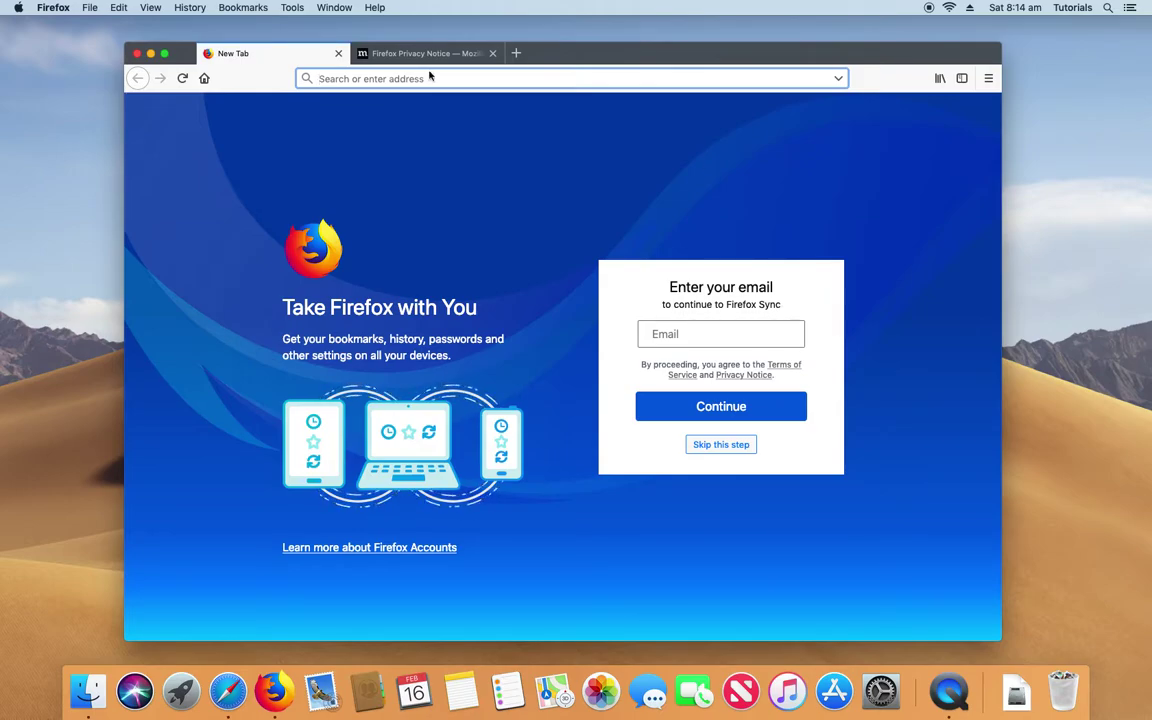
Look over Firefox's File menu, then close the two-tab window.
left_click(91, 6)
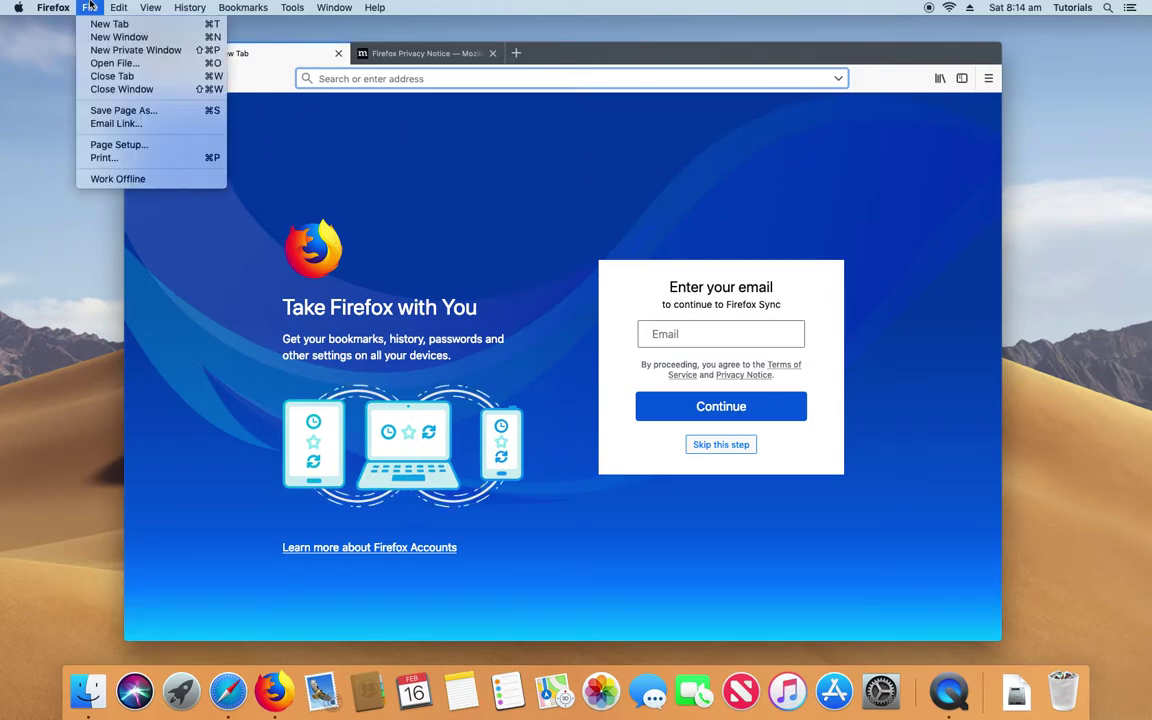
key("Escape")
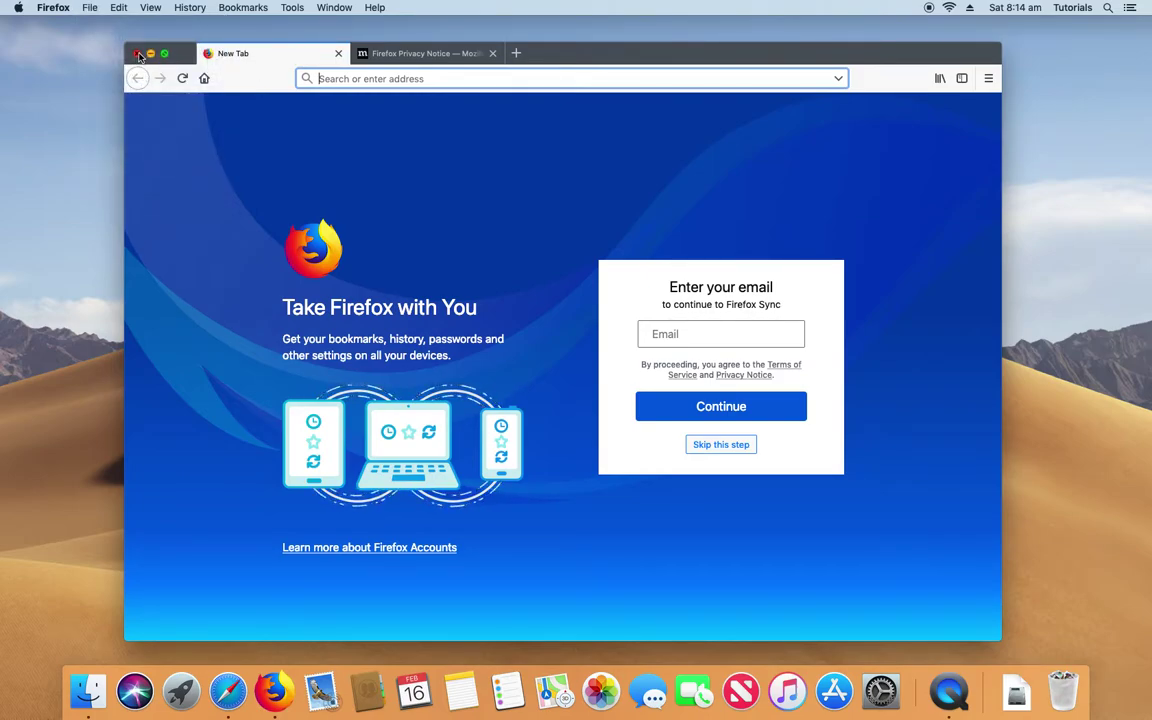
left_click(137, 54)
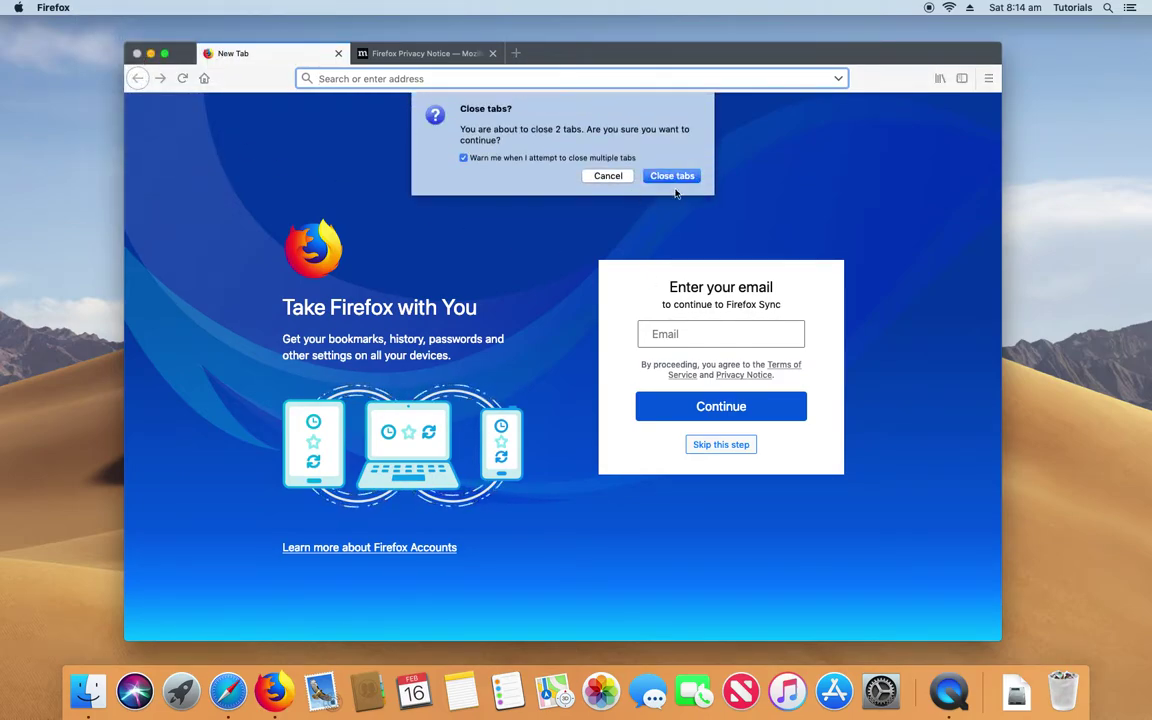